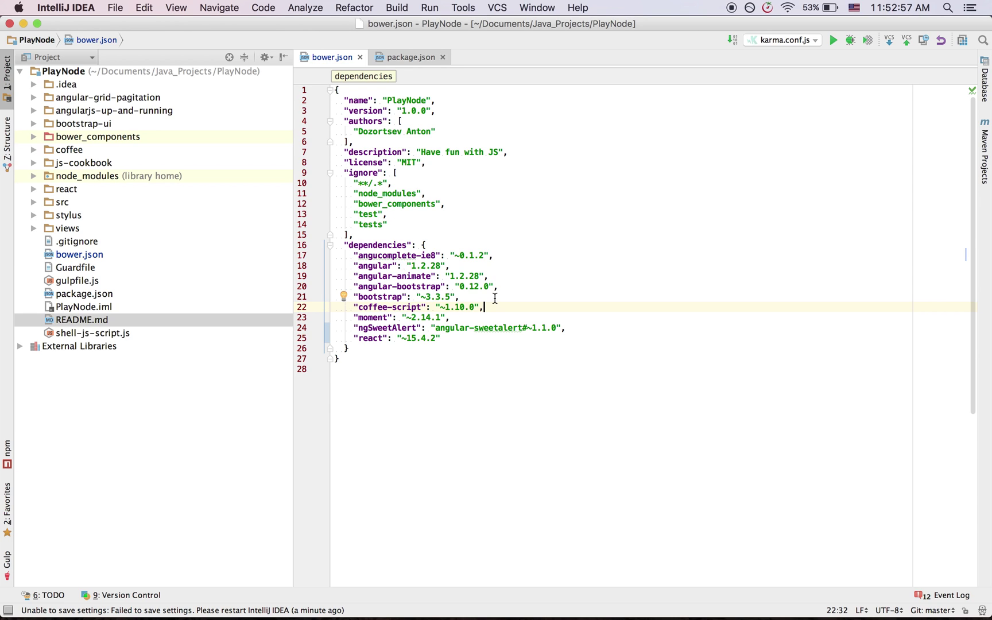
Copy the angular, coffee-script and react dependency lines from bower.json one by one.
left_click(475, 266)
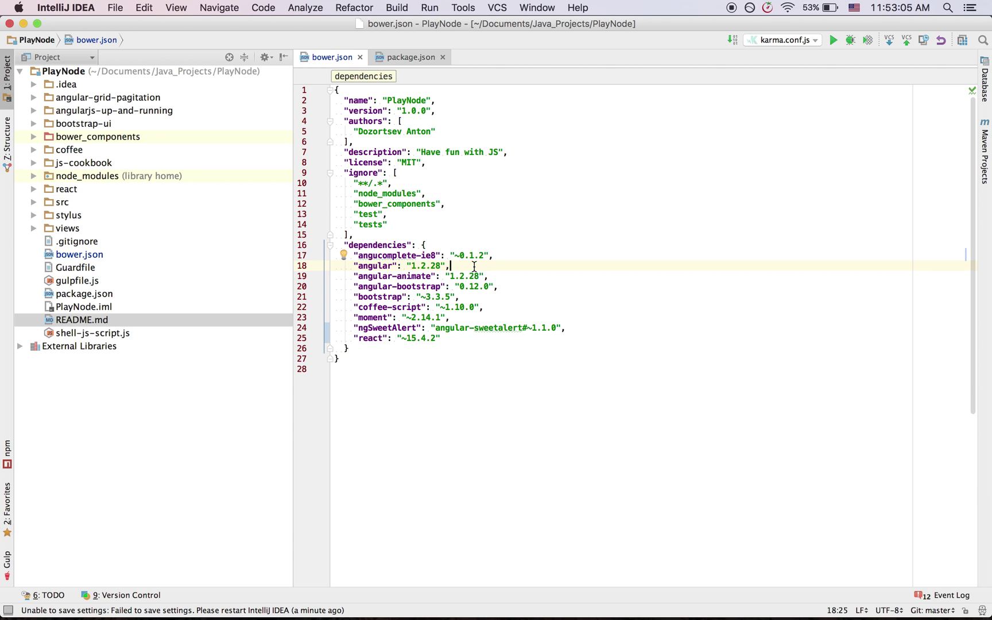
key("shift+Home")
key("super+c")
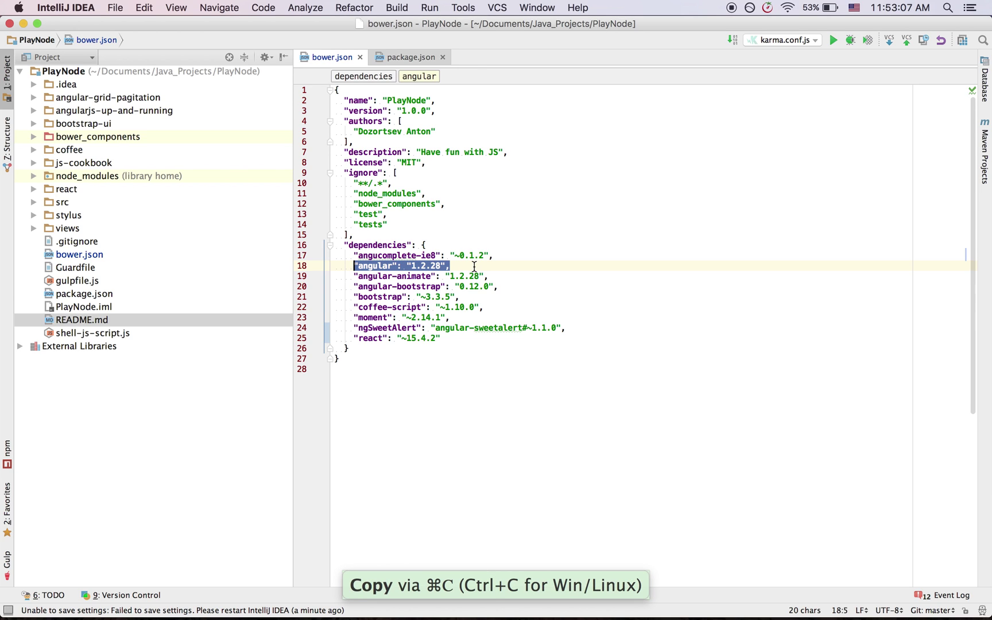
key("Down")
key("Down")
key("Down")
key("Down")
key("shift+End")
key("super+c")
key("Down")
key("Down")
key("Down")
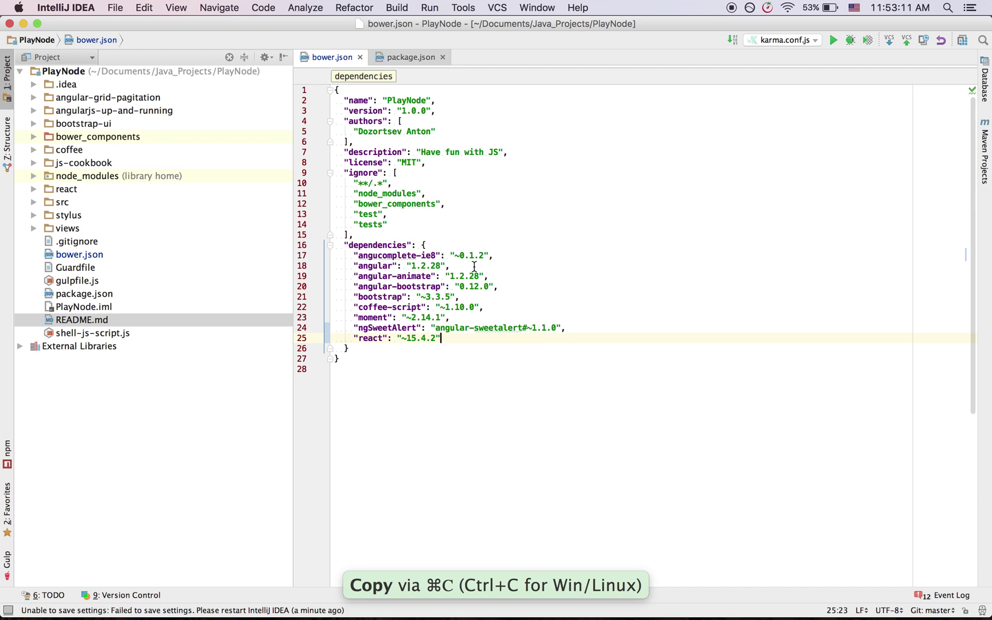
key("shift+Home")
key("Down")
Switch to package.json and start a new line after its last dependency.
left_click(421, 58)
type(",")
key("Return")
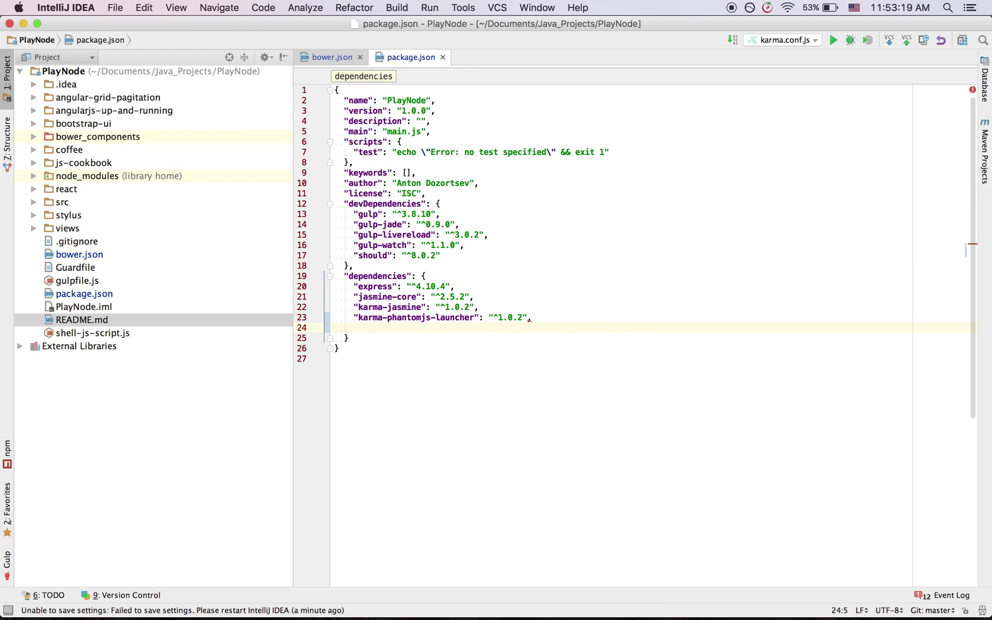
Paste angular, coffee-script and react from the clipboard history into package.json dependencies.
key("super+shift+v")
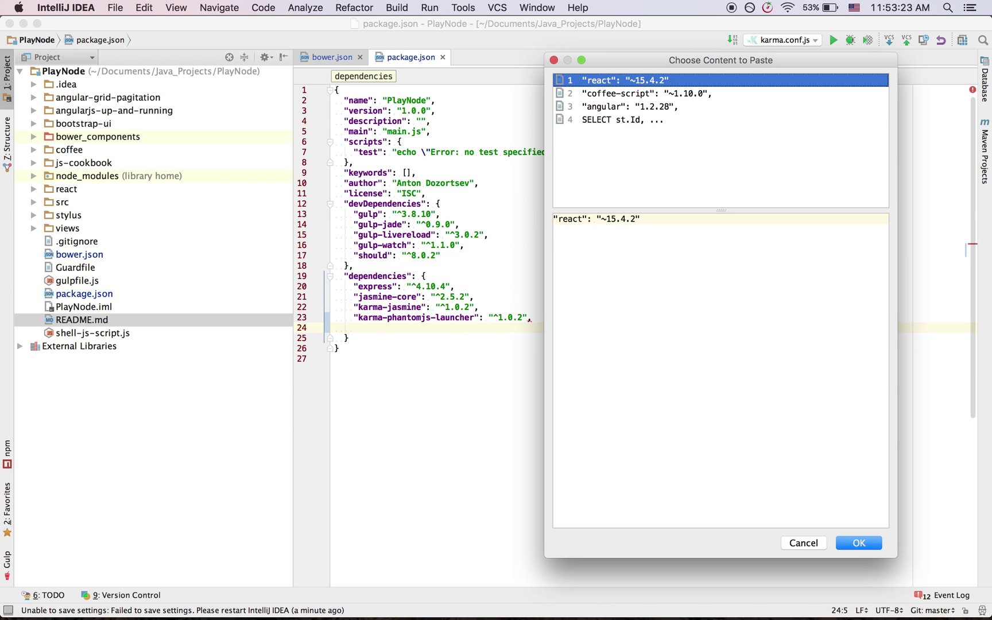
key("Down")
key("Down")
key("Down")
key("Up")
key("Up")
key("Down")
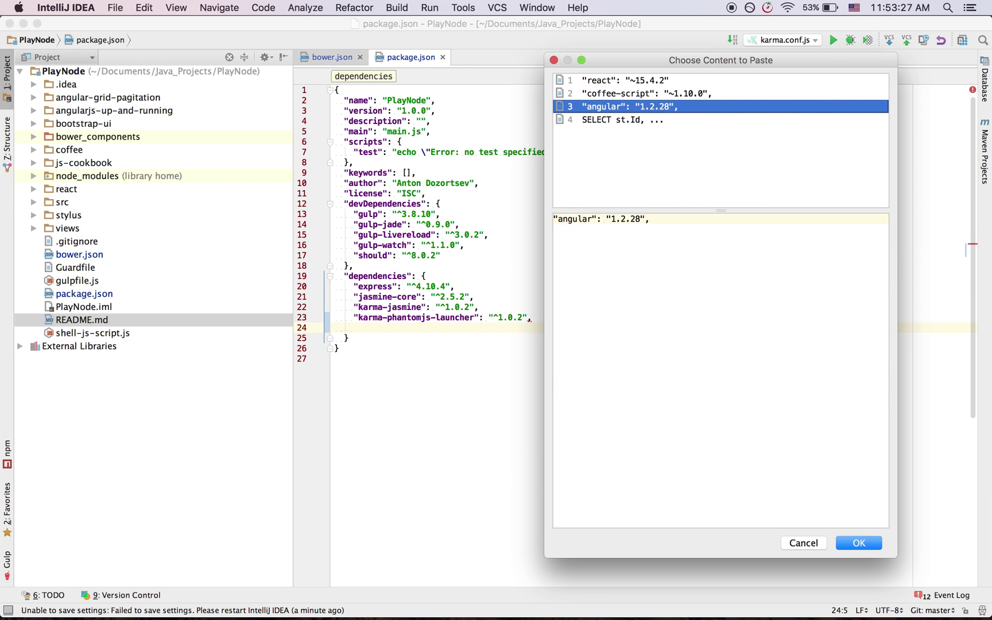
key("Return")
key("Return")
key("Down")
key("Down")
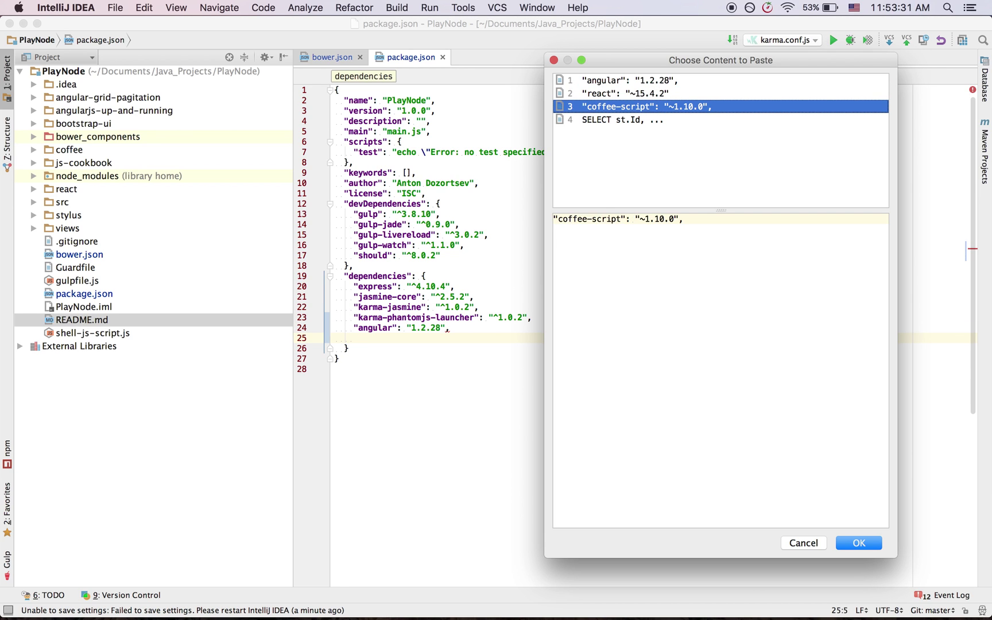
key("Return")
key("Return")
key("ctrl+shift+v")
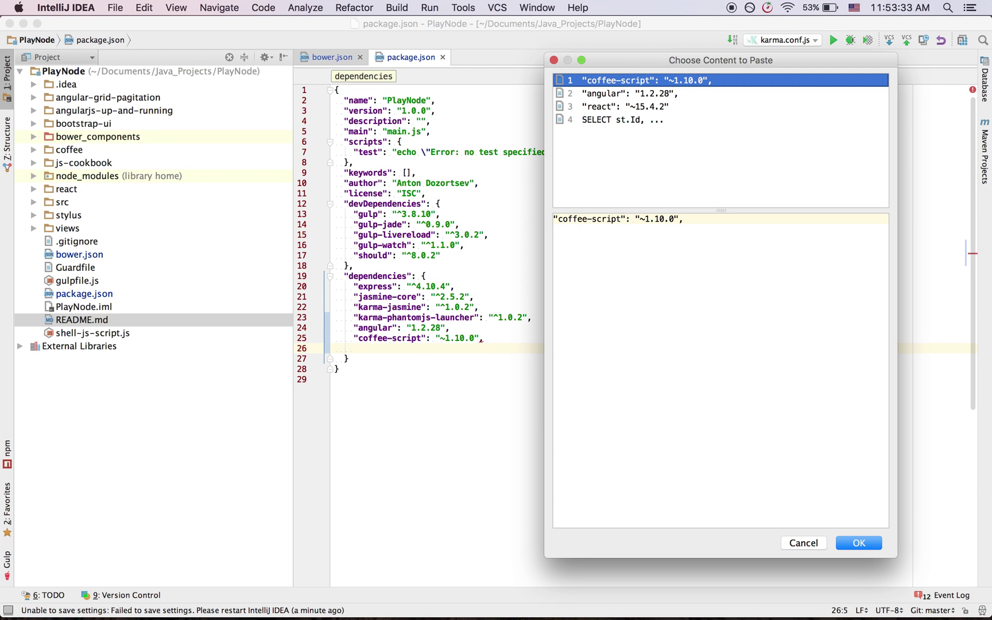
key("Down")
key("Down")
key("Return")
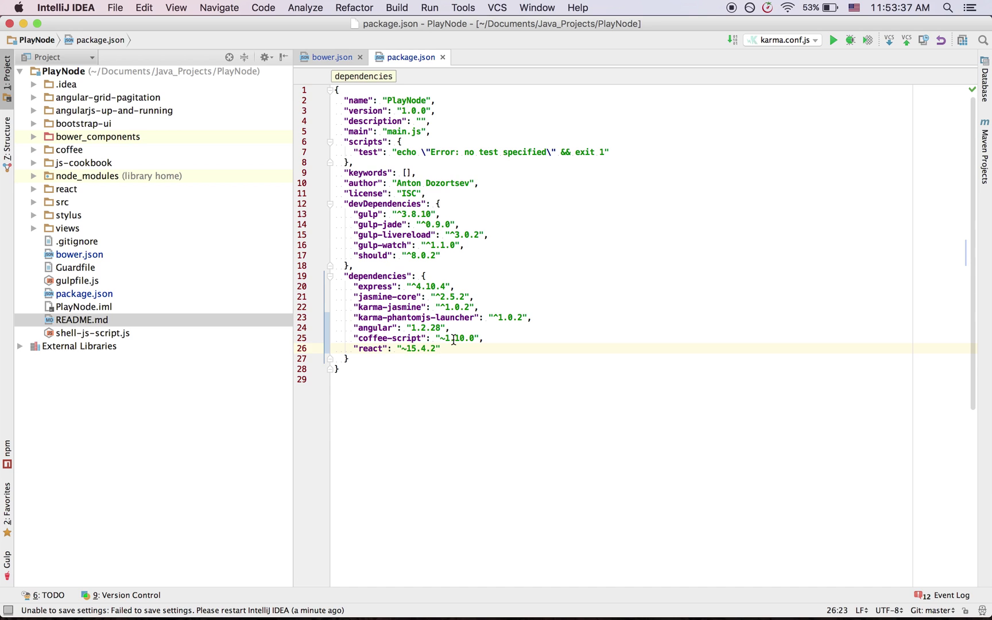
In Preferences > Editor > General, edit the clipboard history limit, currently 10.
key("ctrl+comma")
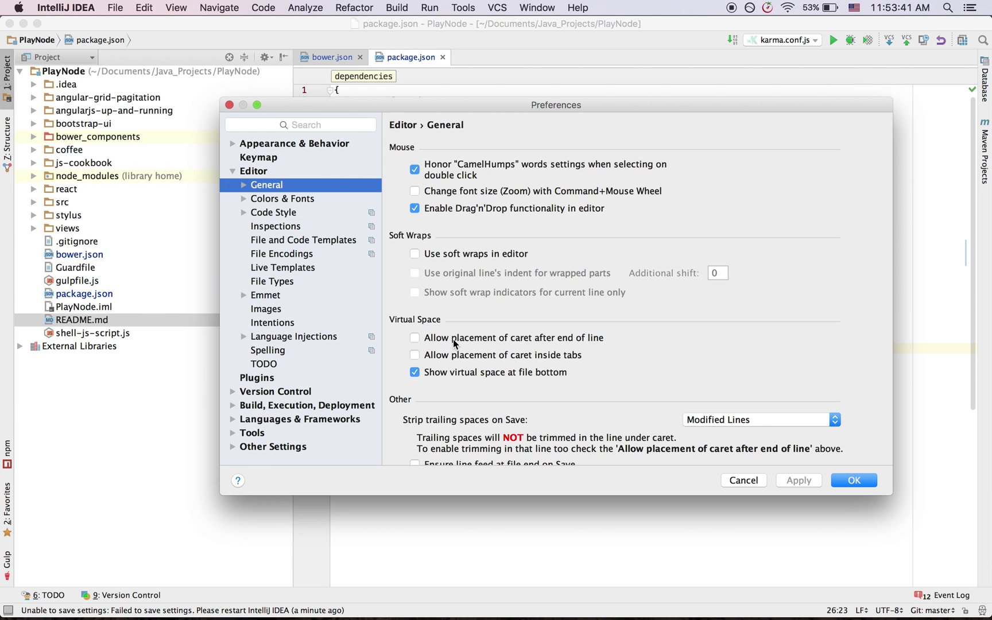
scroll(624, 388, "down", 2)
scroll(624, 387, "down", 5)
scroll(624, 387, "down", 5)
scroll(624, 385, "down", 3)
scroll(624, 385, "down", 3)
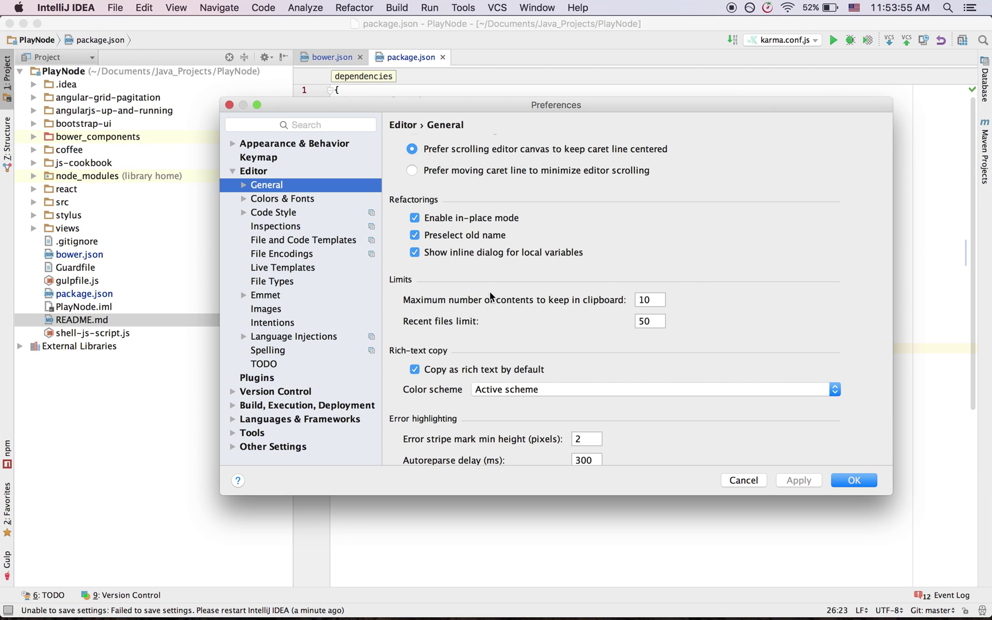
left_click(656, 299)
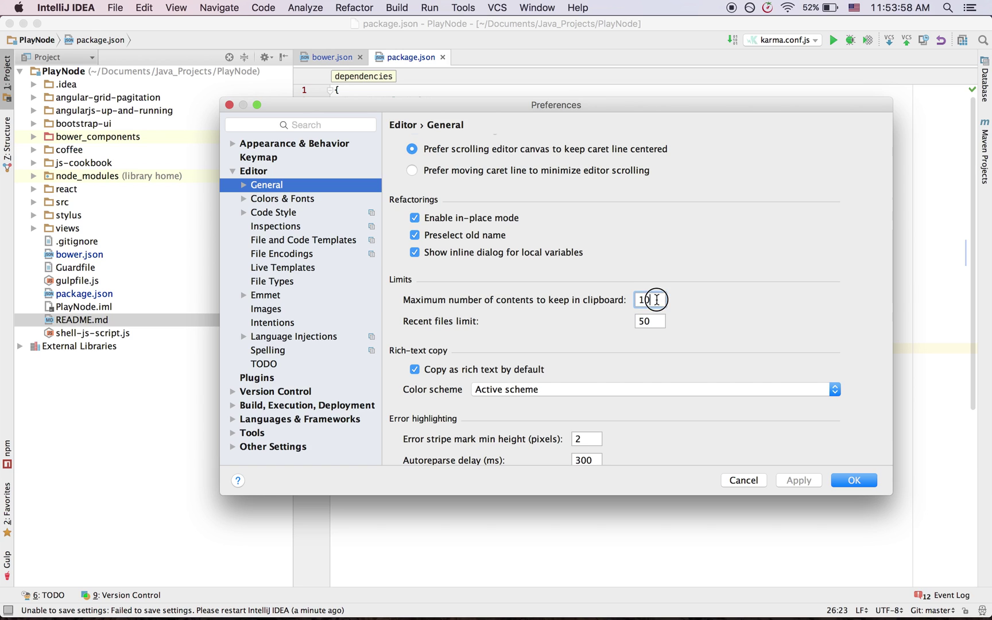